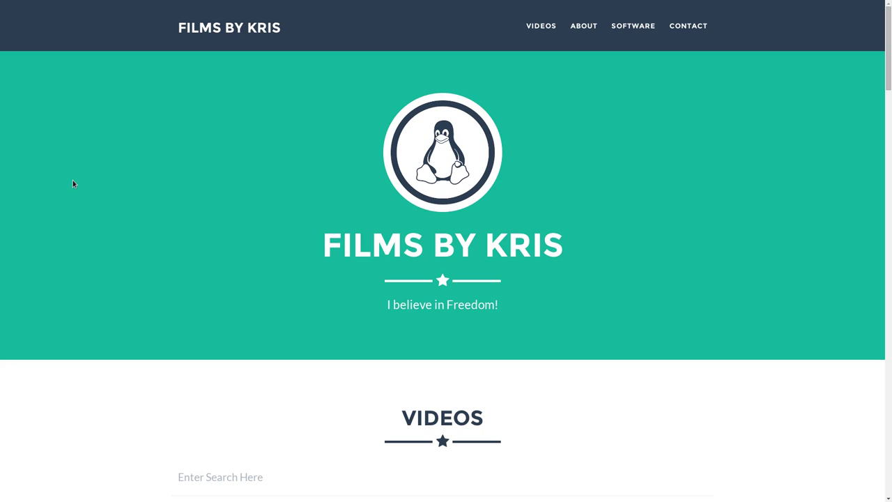
# - Leave full-screen view and search the desktop's searchable applications menu for chr, ice and ter, dismissing it without launching anything
pyautogui.press('F11')
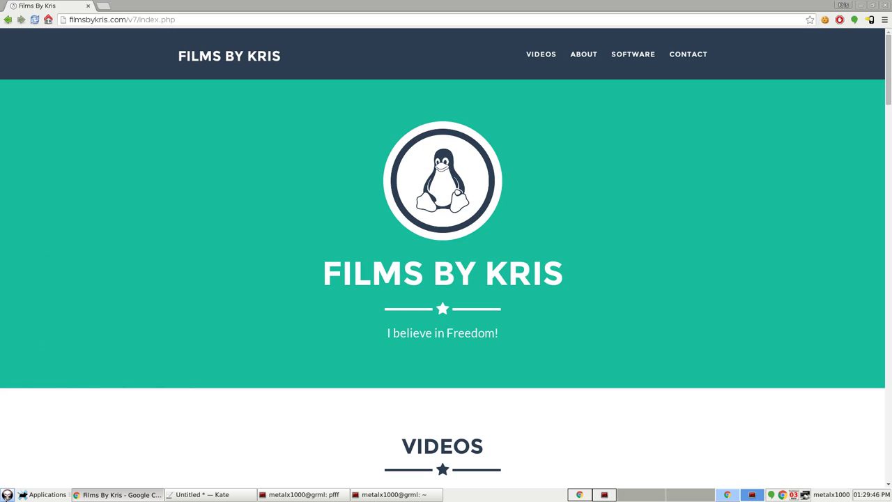
pyautogui.click(5, 494)
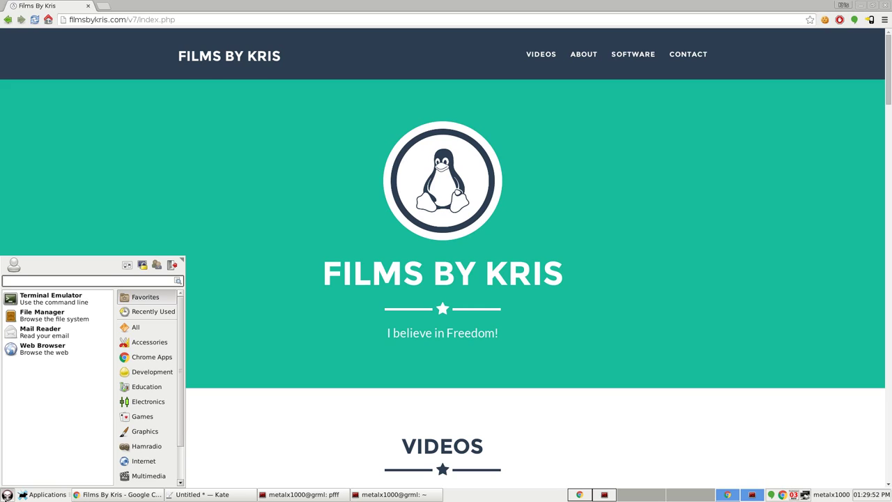
pyautogui.write('chr')
pyautogui.press('BackSpace')
pyautogui.press('BackSpace')
pyautogui.press('BackSpace')
pyautogui.write('ice')
pyautogui.press('BackSpace')
pyautogui.press('BackSpace')
pyautogui.press('BackSpace')
pyautogui.write('ter')
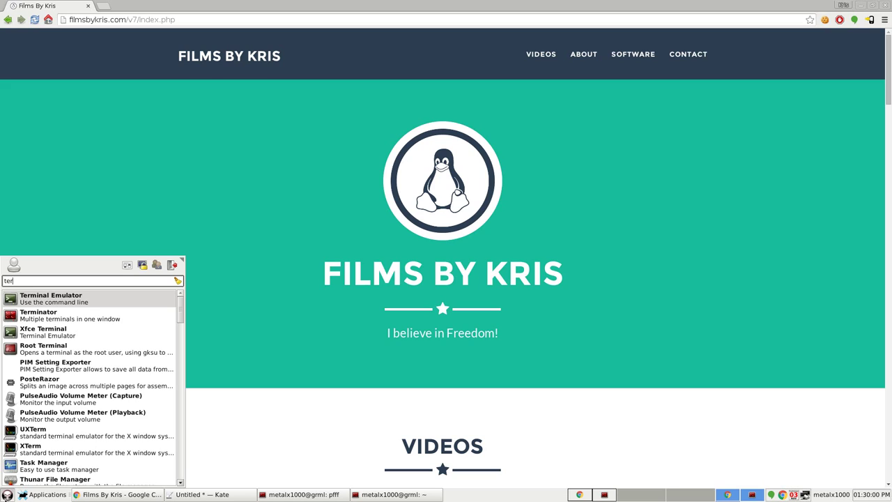
pyautogui.click(258, 444)
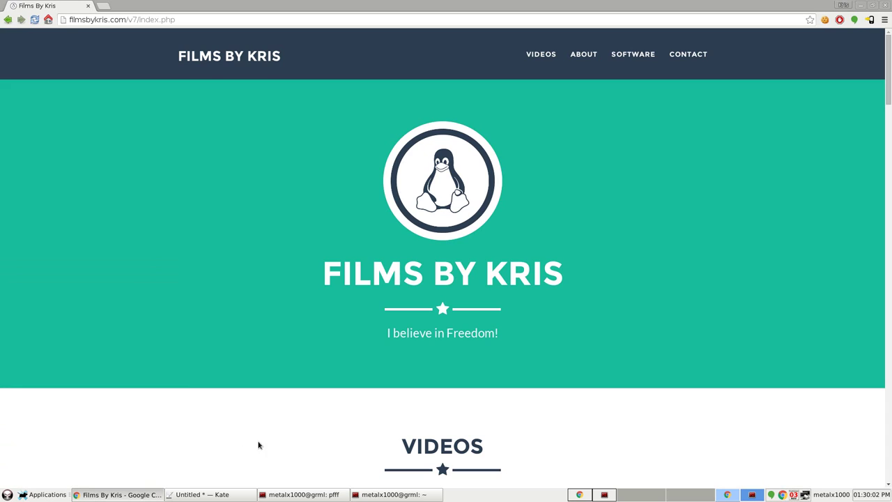
# - View the categorized applications menu and its Chrome Apps group, and dismiss it
pyautogui.click(46, 495)
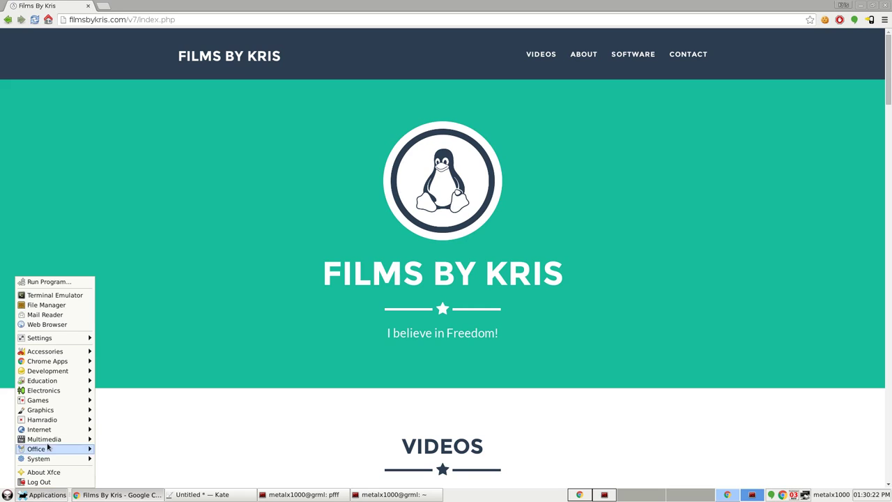
pyautogui.moveTo(55, 361)
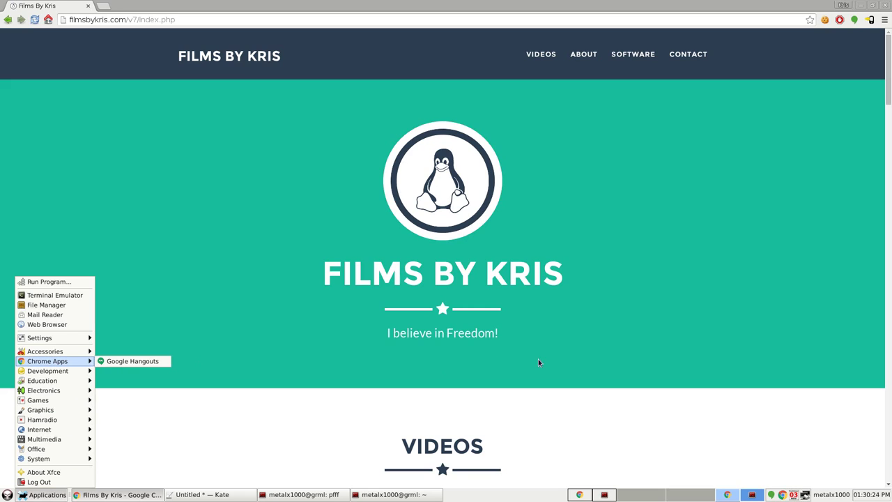
pyautogui.click(691, 364)
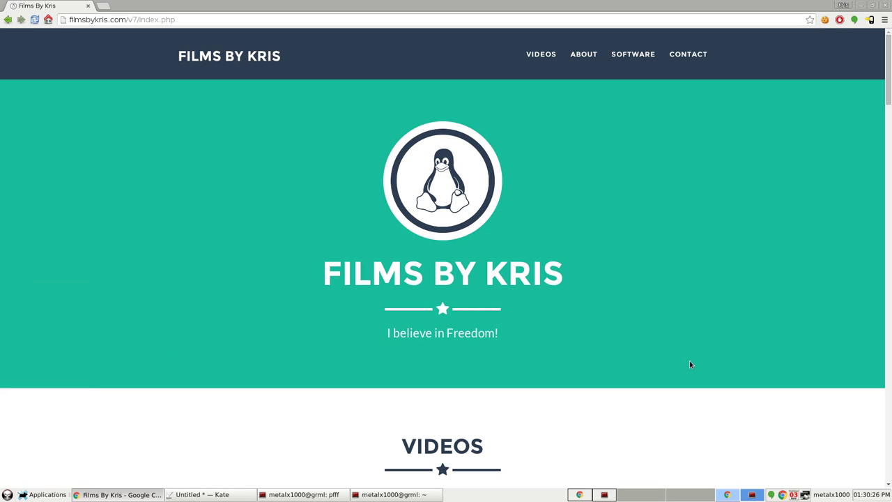
# - Launch the terminal emulator by searching the applications for term, and close its window
pyautogui.press('super')
pyautogui.write('term')
pyautogui.press('Return')
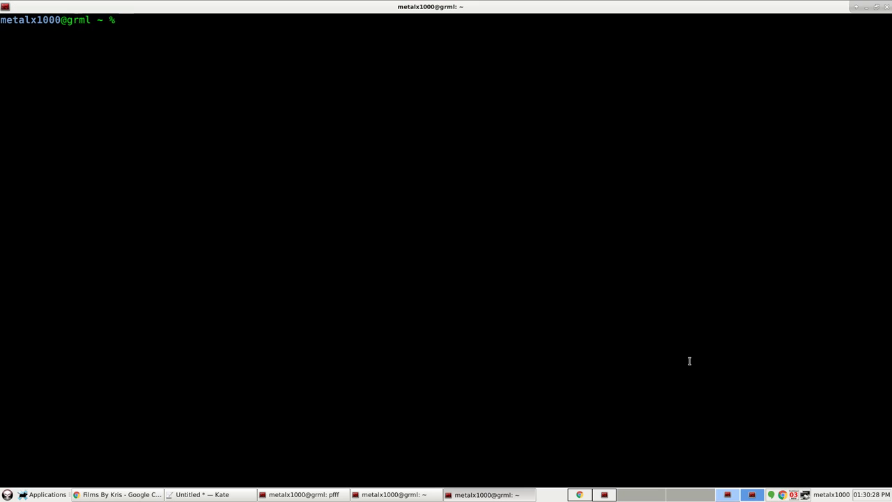
pyautogui.click(887, 6)
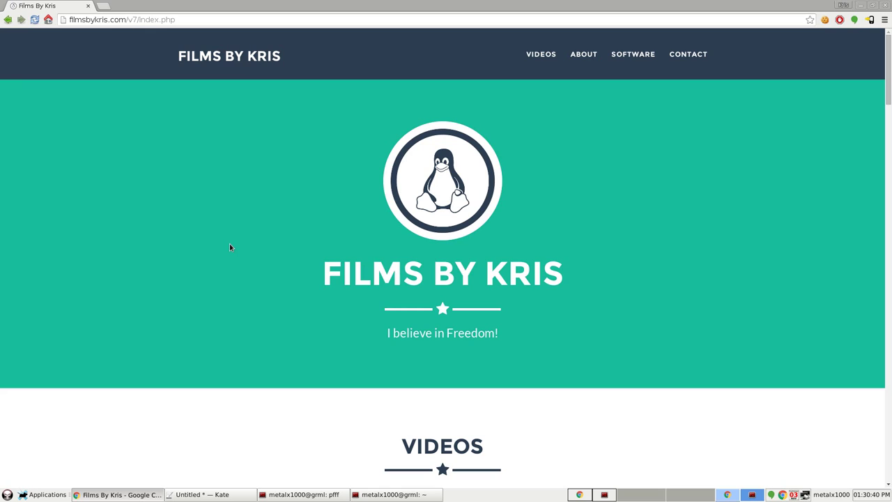
# - Launch terminator through the Application Finder run dialog
pyautogui.hotkey('alt', 'F2')
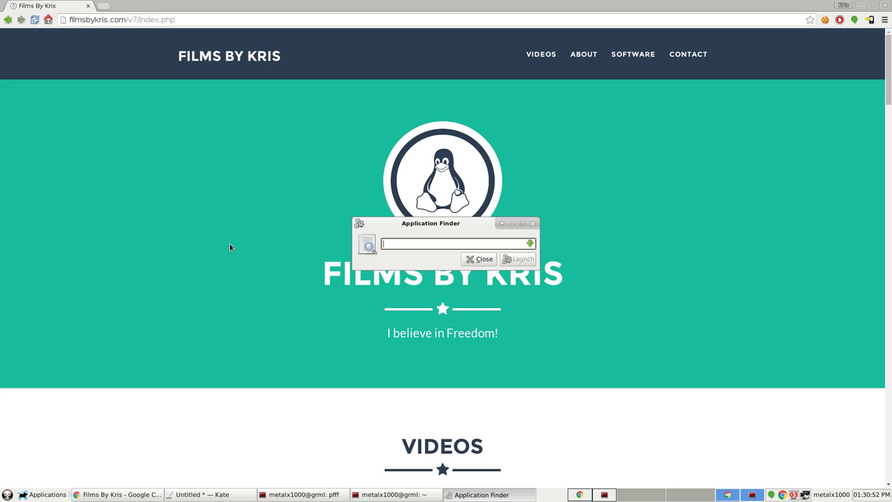
pyautogui.write('terminato')
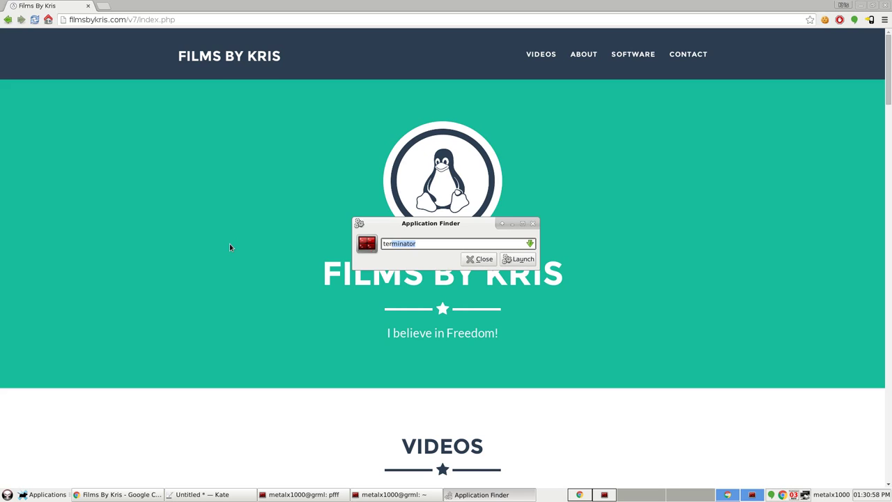
pyautogui.write('r')
pyautogui.press('Return')
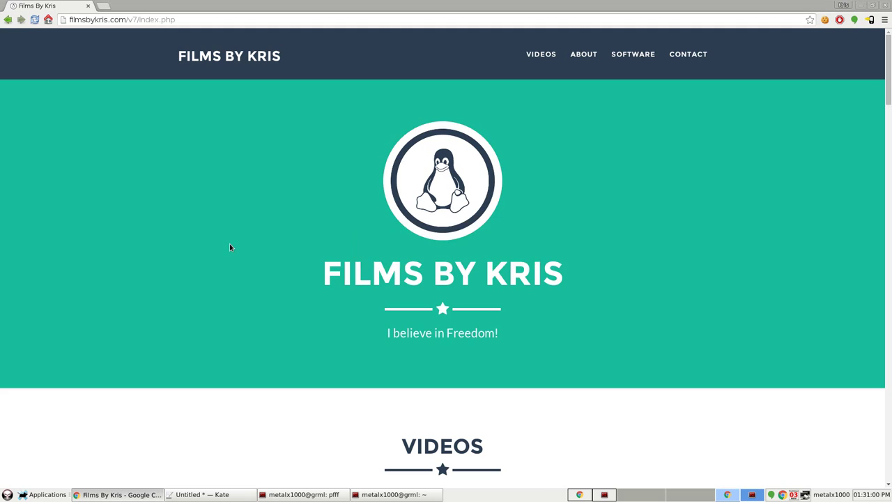
# - Launch a new browser window by running google-chrome from the Application Finder
pyautogui.hotkey('alt', 'F2')
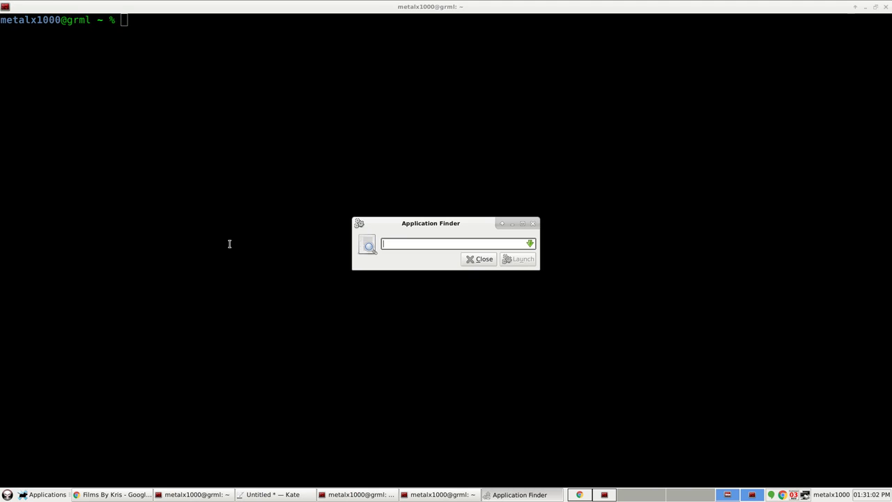
pyautogui.write('chr')
pyautogui.press('BackSpace')
pyautogui.press('BackSpace')
pyautogui.press('BackSpace')
pyautogui.write('google-chrom')
pyautogui.press('BackSpace')
pyautogui.press('BackSpace')
pyautogui.press('BackSpace')
pyautogui.write('rome')
pyautogui.press('Return')
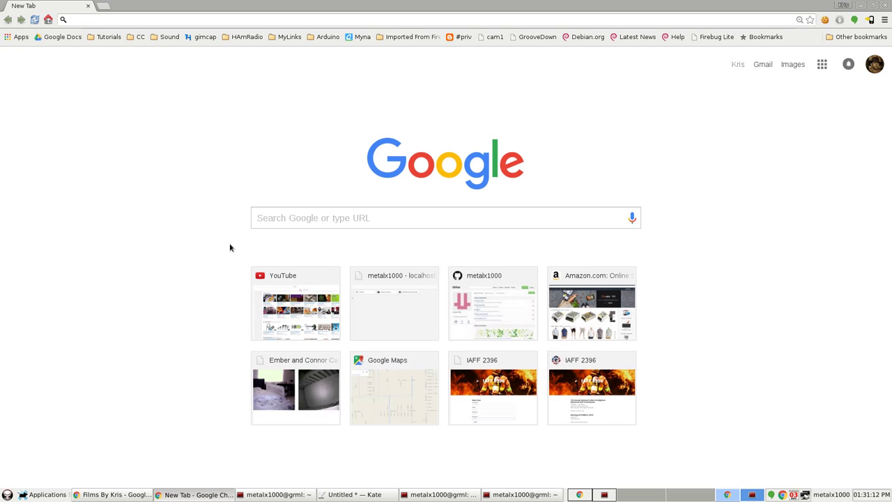
# - Look up ice in the Application Finder, clear the entry, and launch the text editor with kate -b
pyautogui.hotkey('alt', 'F2')
pyautogui.write('ice')
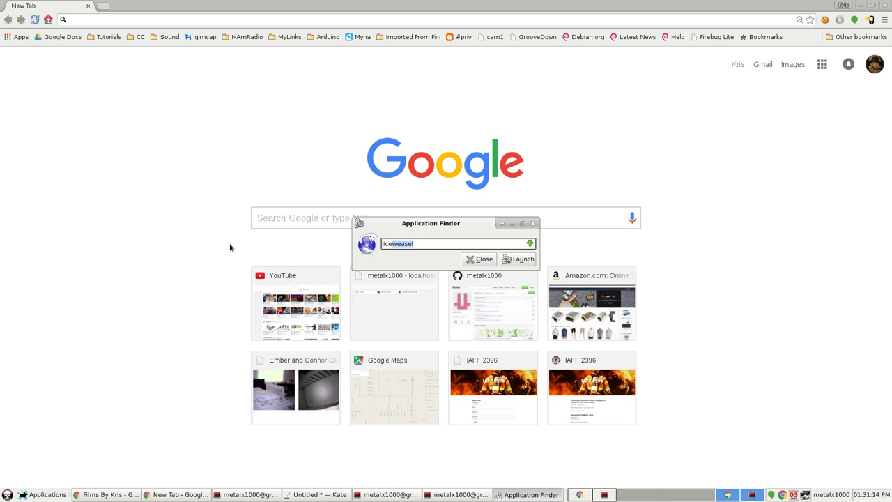
pyautogui.press('BackSpace')
pyautogui.press('BackSpace')
pyautogui.press('BackSpace')
pyautogui.press('BackSpace')
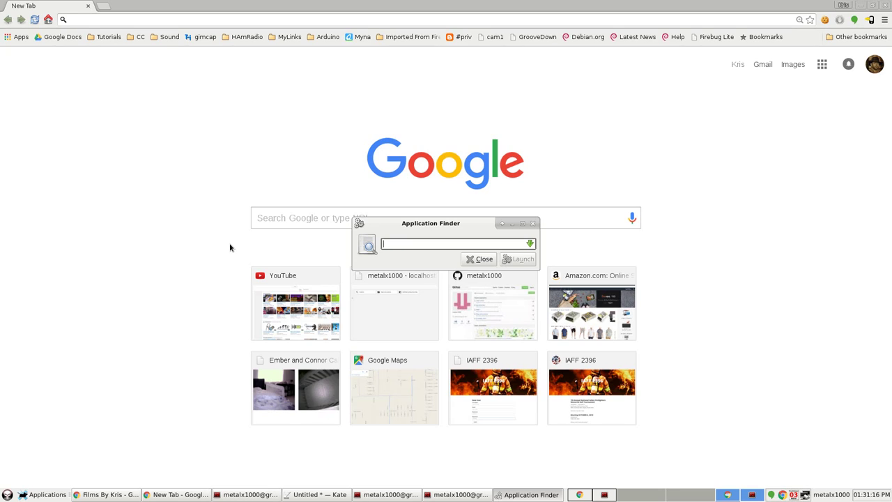
pyautogui.write('kate -b')
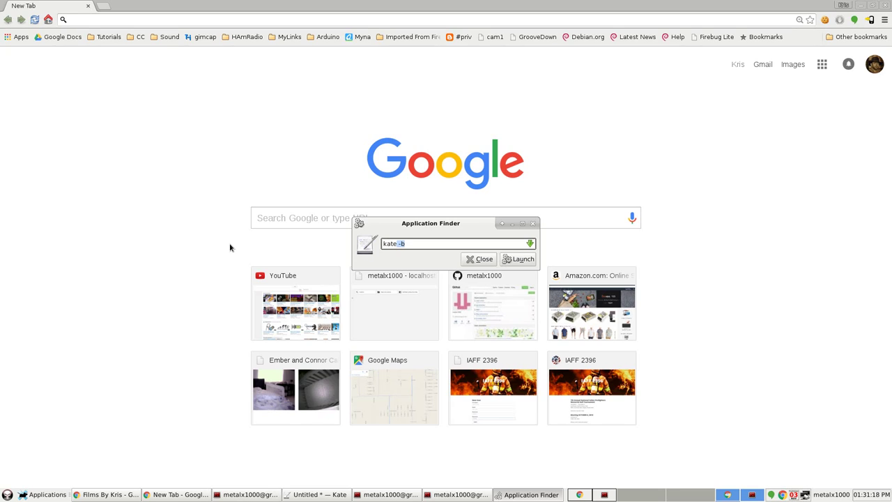
pyautogui.press('Return')
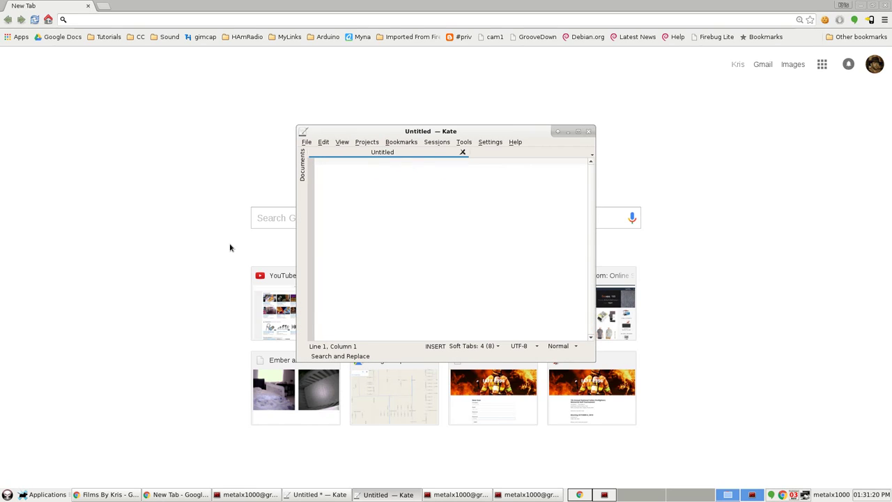
# - Look up commands starting with ka in the Application Finder and close the dialog
pyautogui.hotkey('alt', 'F2')
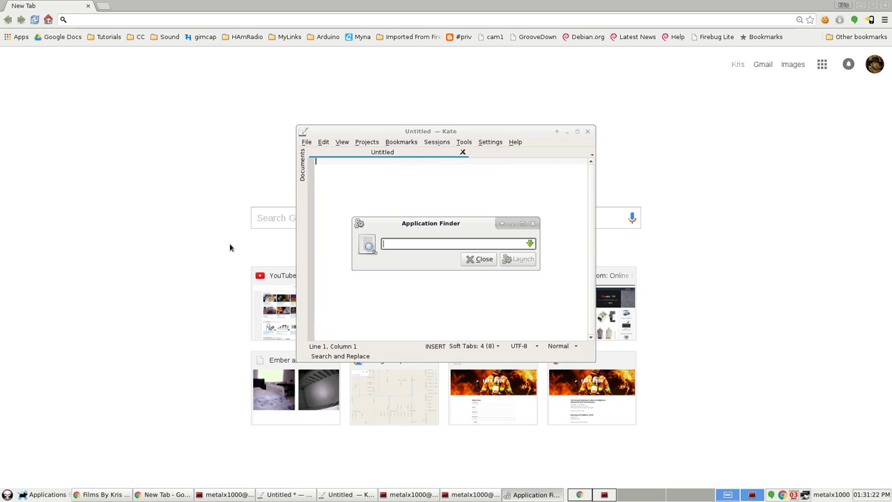
pyautogui.write('ka')
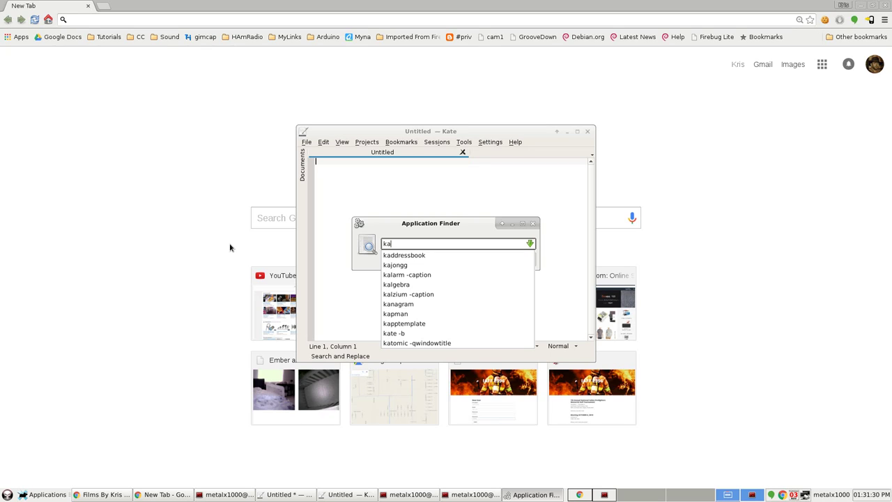
pyautogui.click(476, 224)
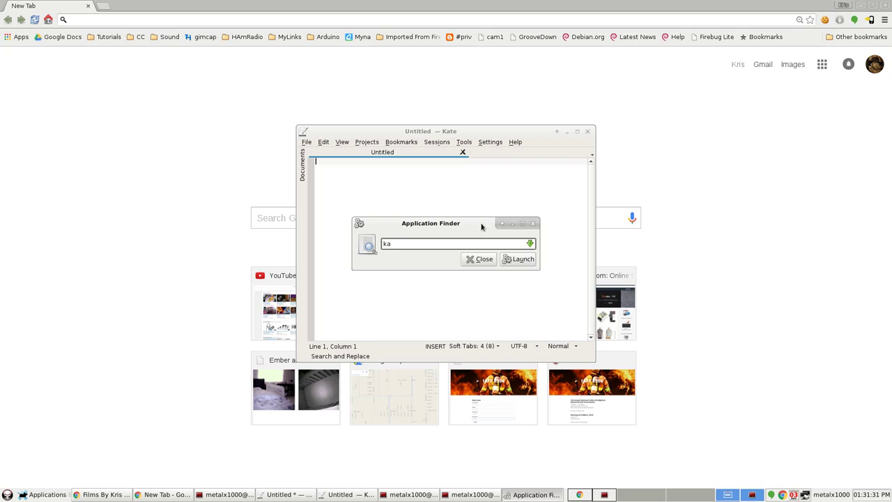
pyautogui.click(533, 223)
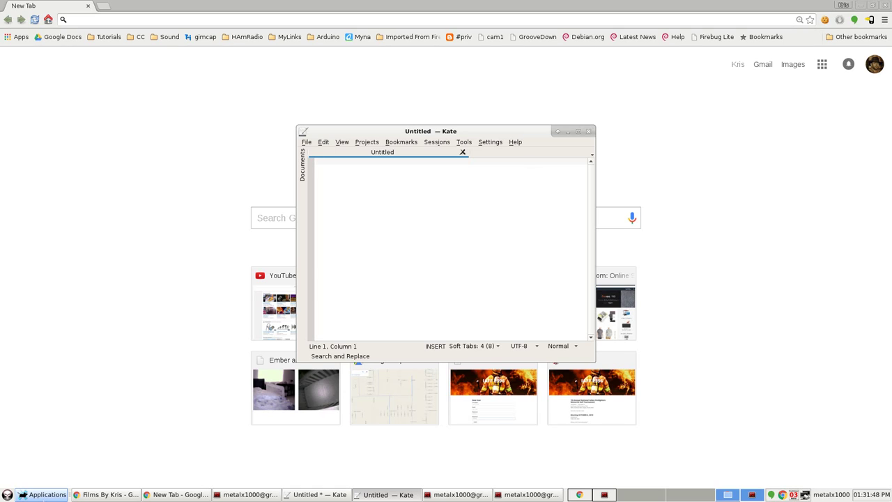
# - Compare the categorized applications menu, the empty Application Finder dialog and the searchable menu, and close them all
pyautogui.click(45, 496)
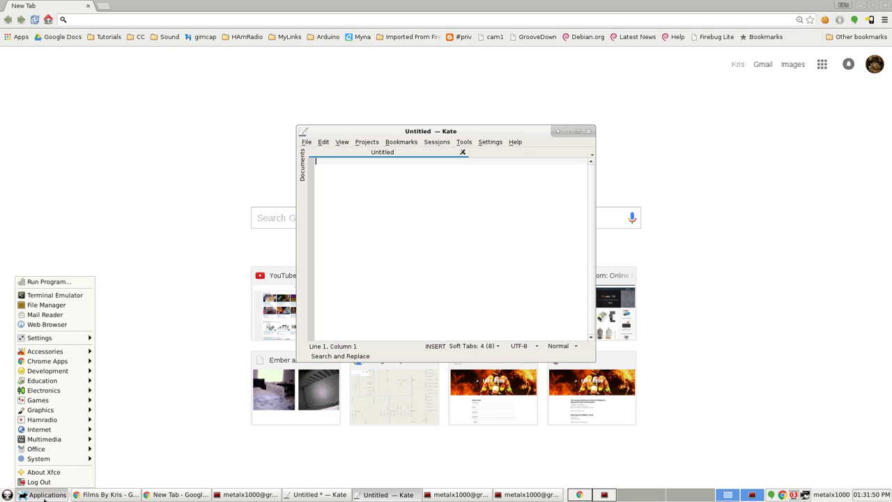
pyautogui.click(477, 137)
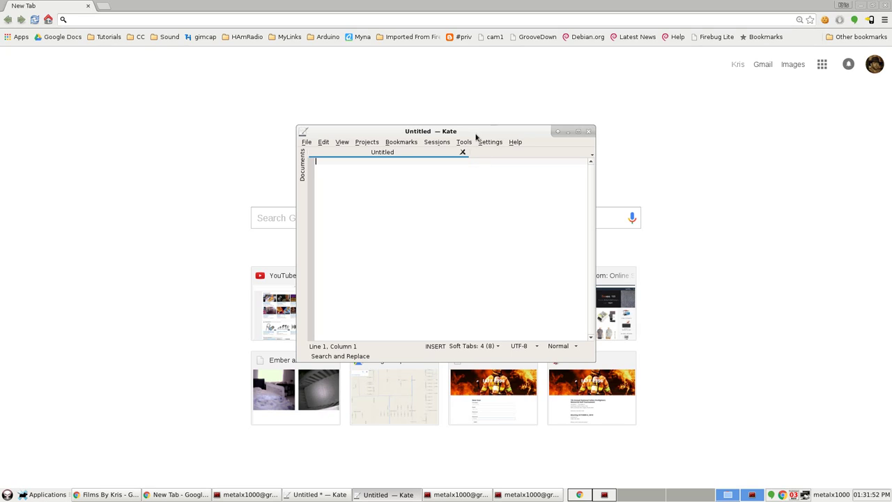
pyautogui.hotkey('alt', 'F2')
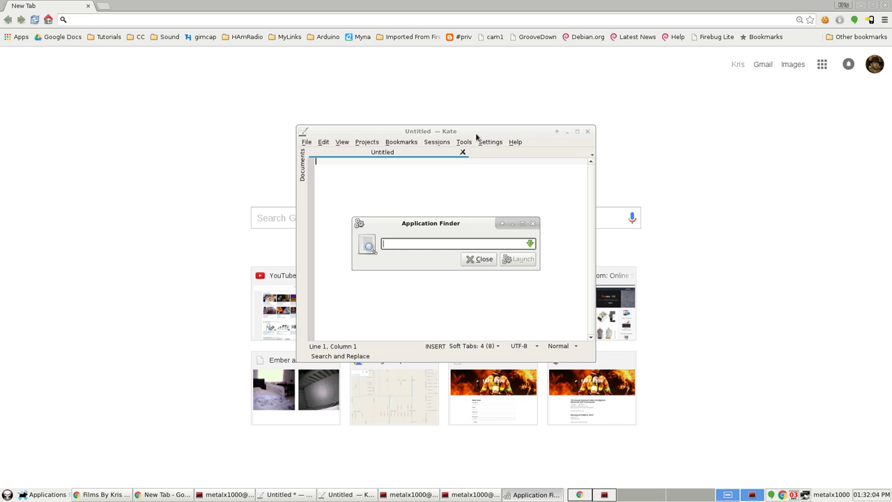
pyautogui.click(8, 492)
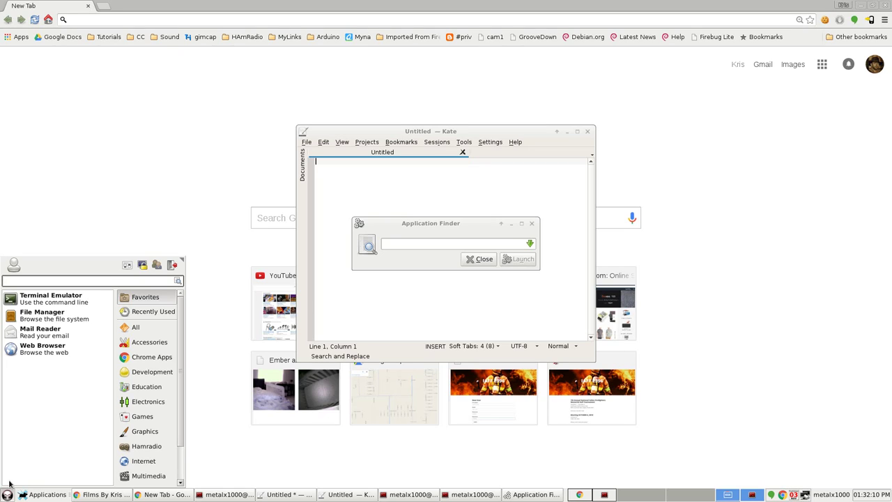
pyautogui.click(442, 222)
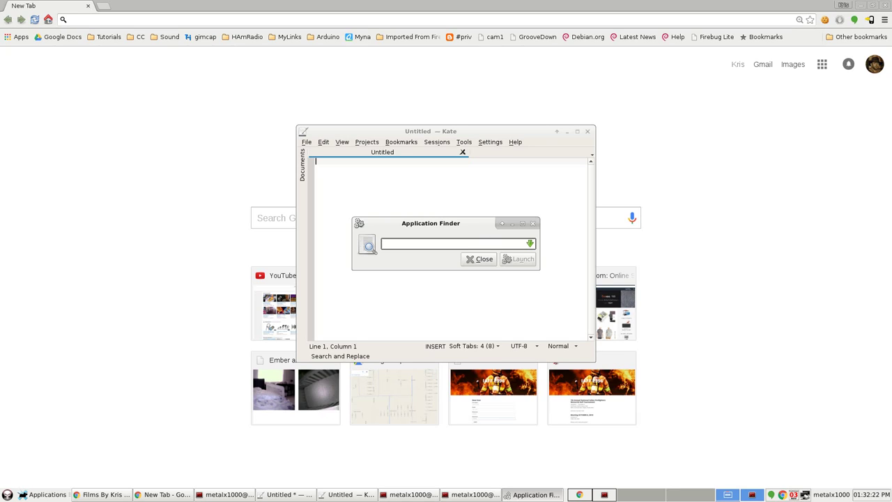
pyautogui.click(484, 261)
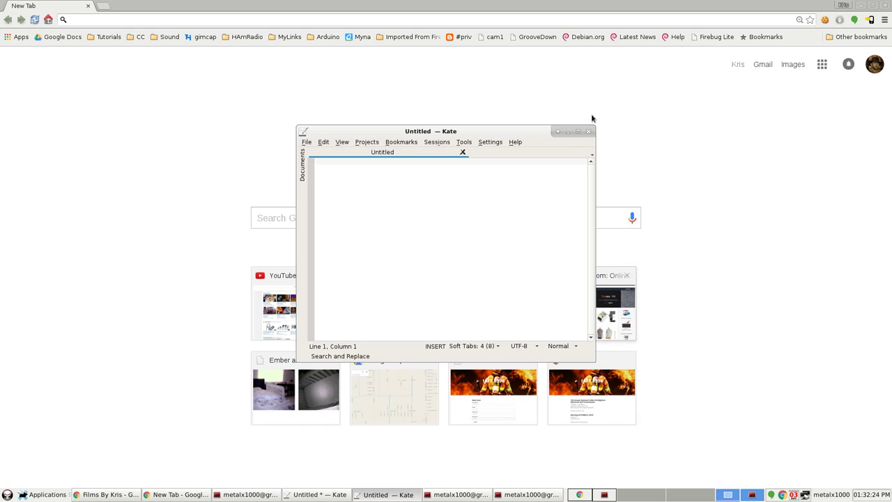
# - Close the empty Kate window and the New Tab browser window, and switch to the terminal window titled pfff
pyautogui.click(588, 131)
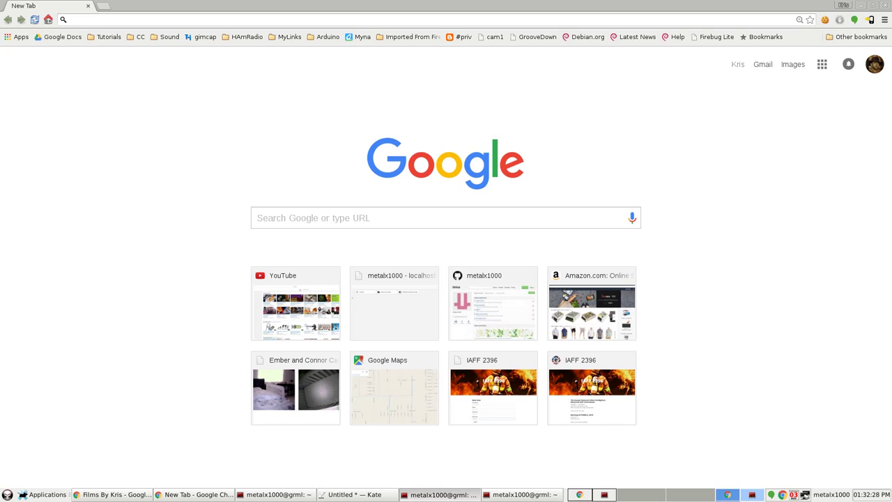
pyautogui.click(885, 4)
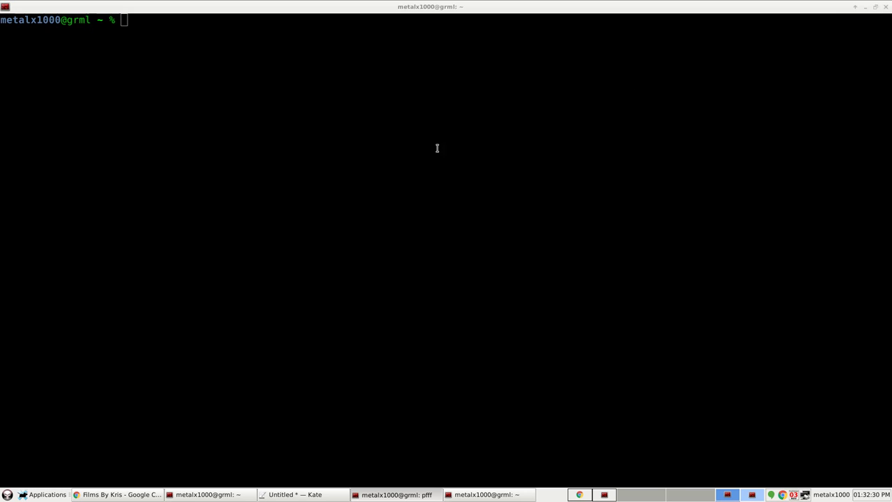
pyautogui.click(143, 496)
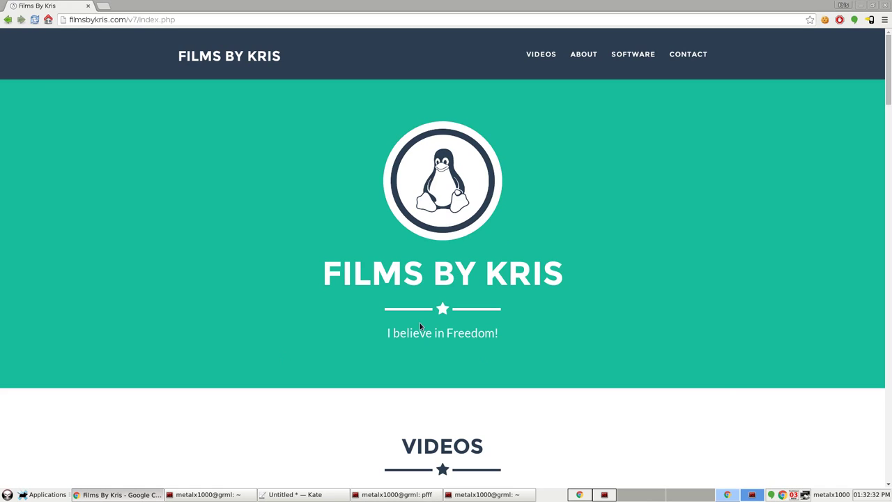
pyautogui.click(397, 494)
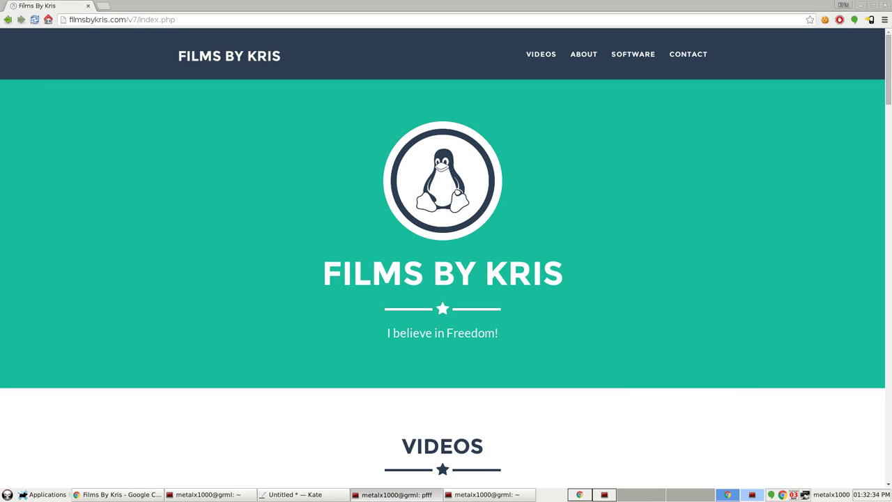